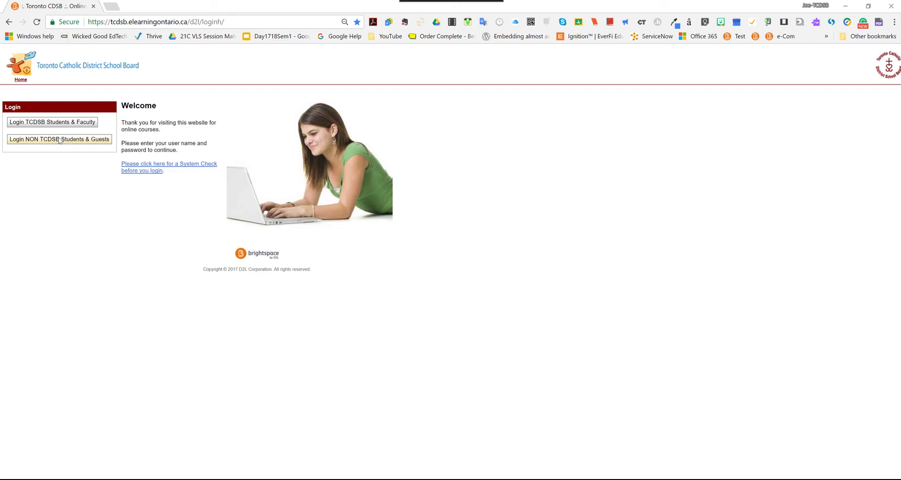
Sign in through the non-TCDSB students and guests login, replacing the autofilled username with your own.
left_click(60, 139)
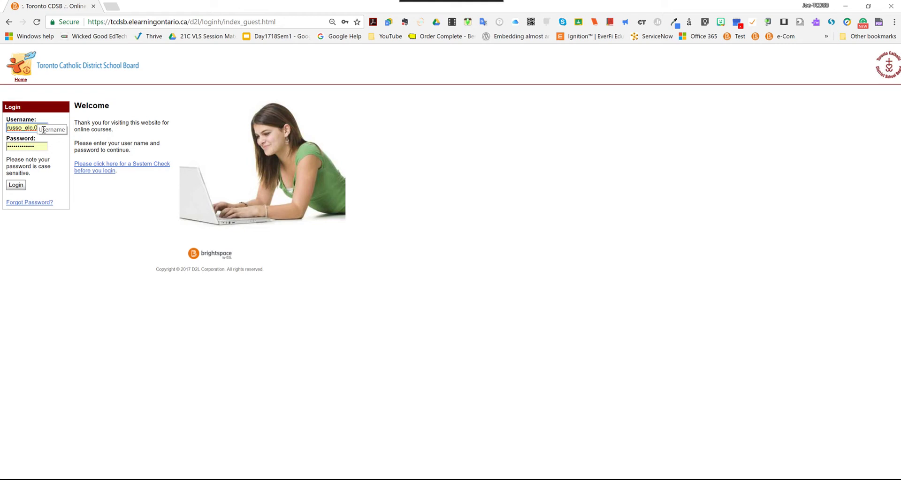
left_click_drag(44, 130, 2, 135)
key("BackSpace")
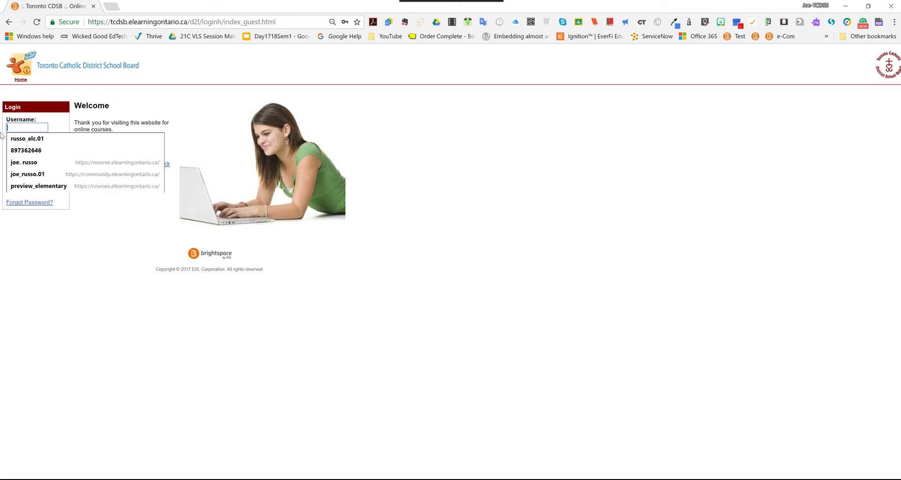
type("JRu")
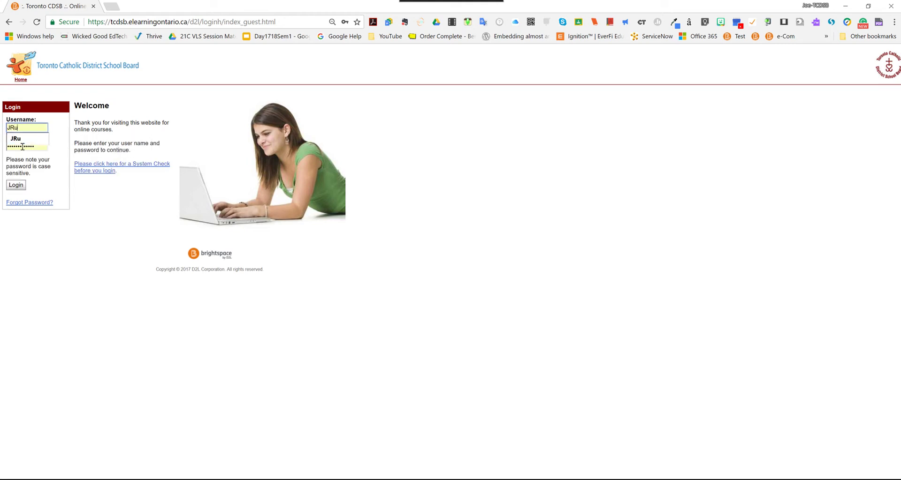
key("Escape")
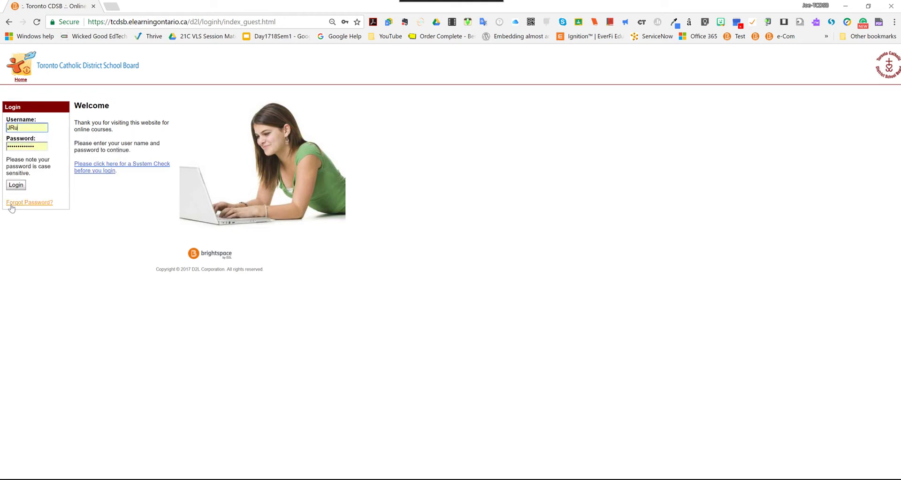
left_click(15, 186)
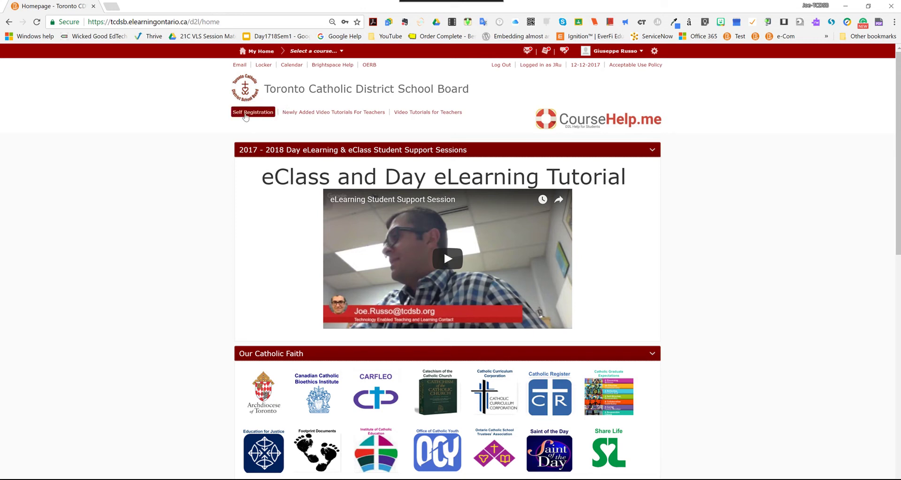
Open Self Registration and scroll through the Self Registering Course Offerings table.
left_click(244, 114)
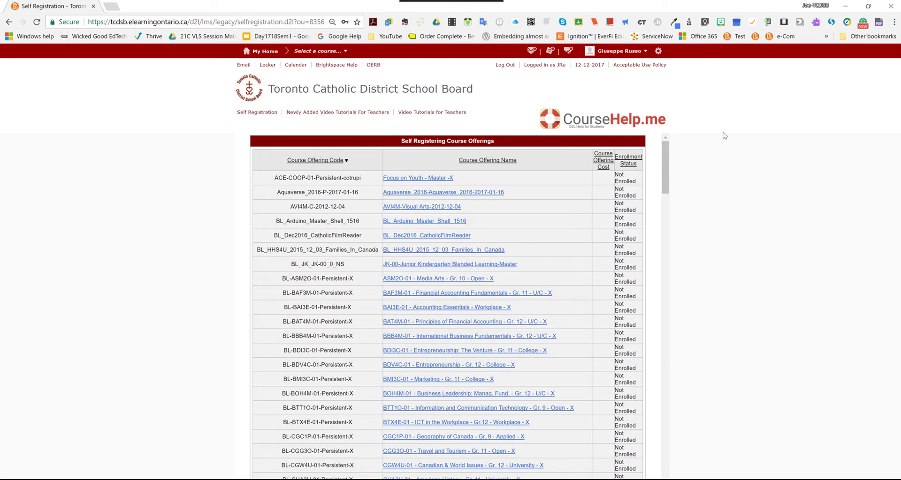
left_click_drag(665, 176, 671, 375)
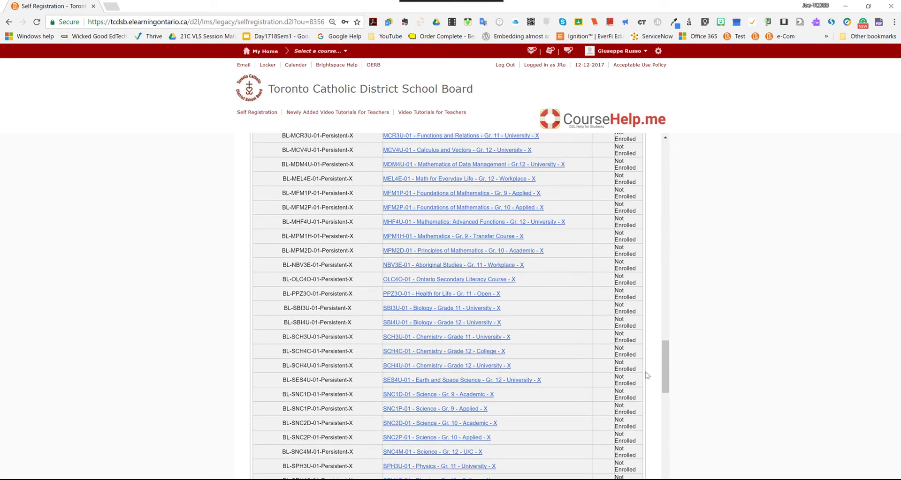
Find 'digital' on the page and highlight the My_Digital_Values_Master_Course_Feb_27_2015 row.
key("ctrl+f")
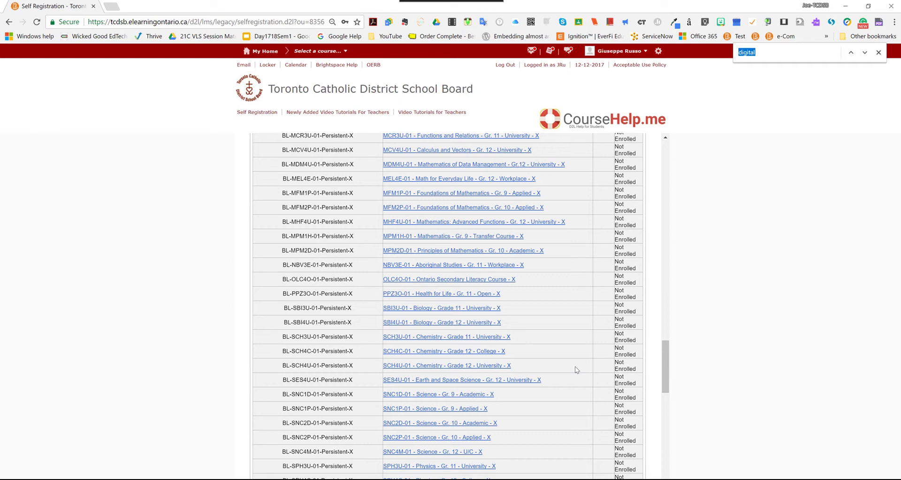
type("digital")
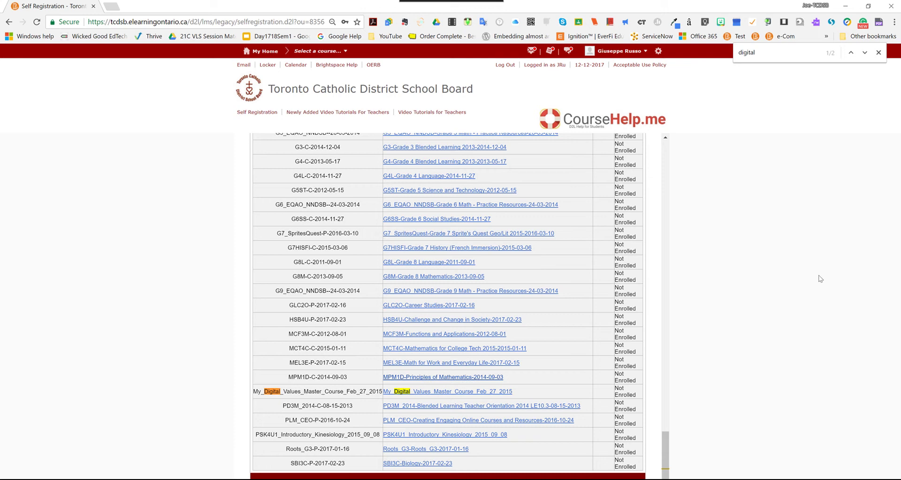
left_click(878, 53)
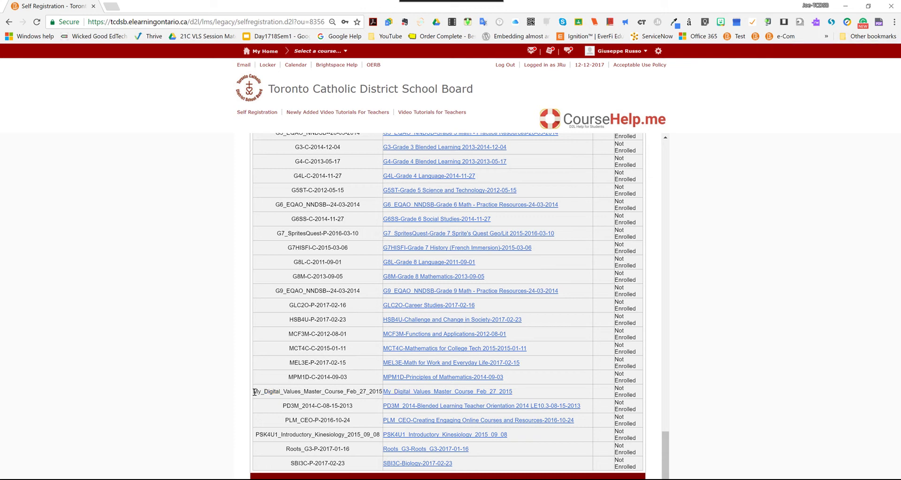
left_click_drag(254, 392, 525, 395)
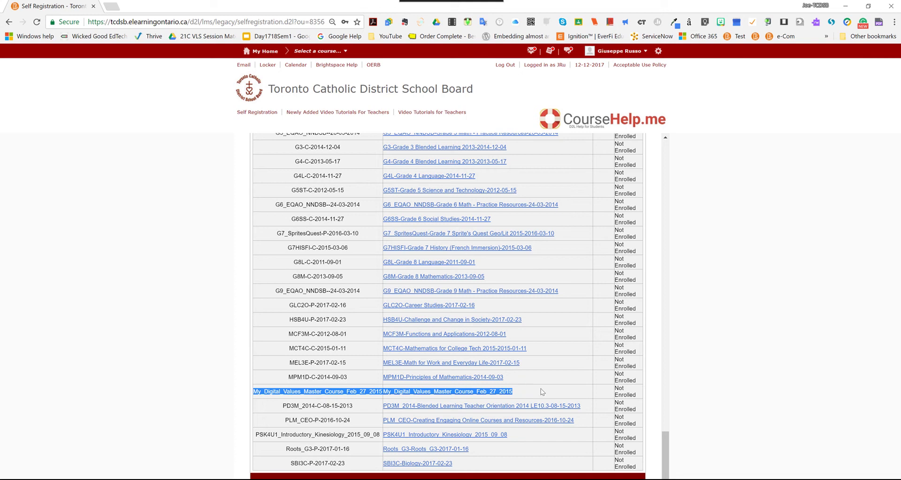
left_click(542, 392)
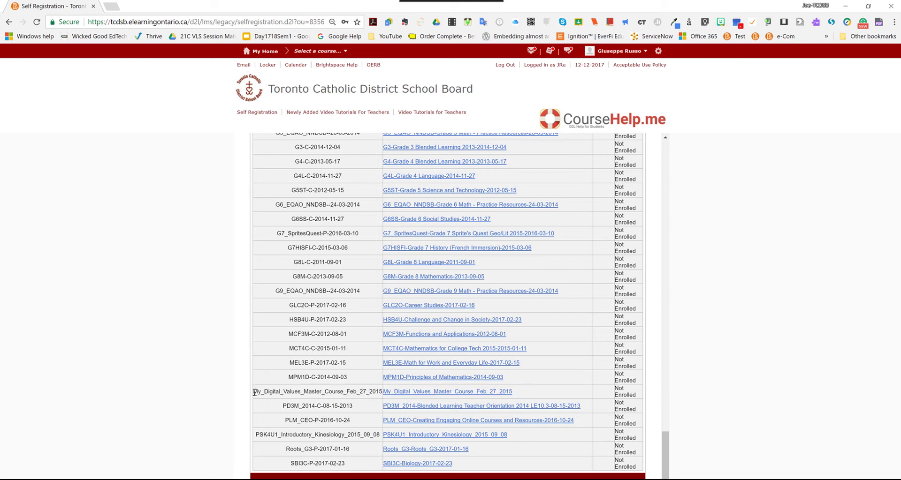
left_click_drag(253, 393, 383, 391)
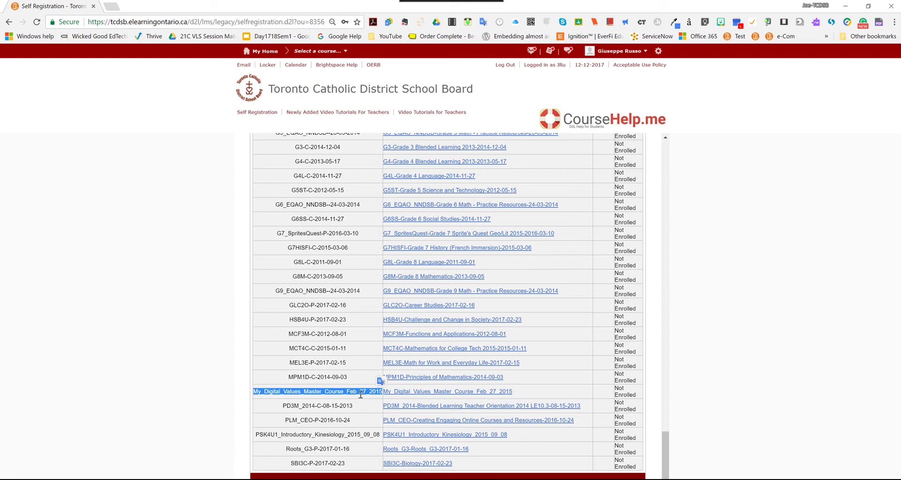
left_click(535, 394)
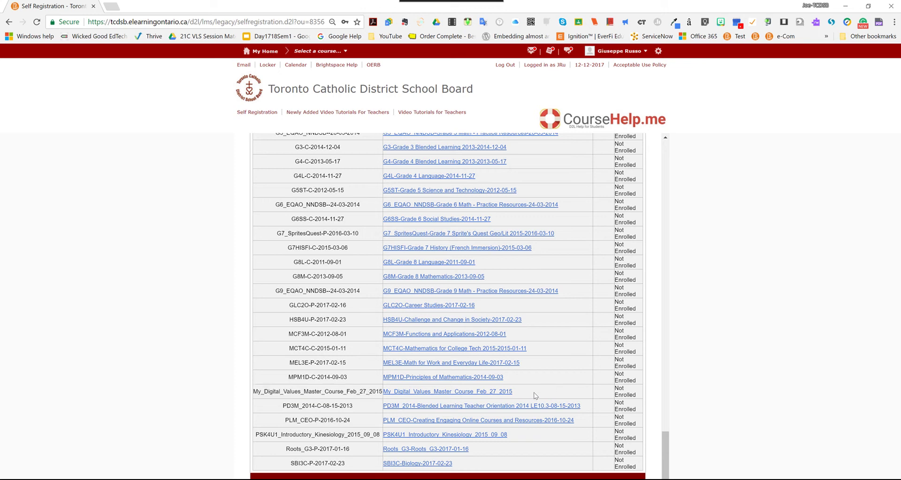
Register for My_Digital_Values_Master_Course_Feb_27_2015 via Register, Submit, Finish and Done.
left_click(501, 395)
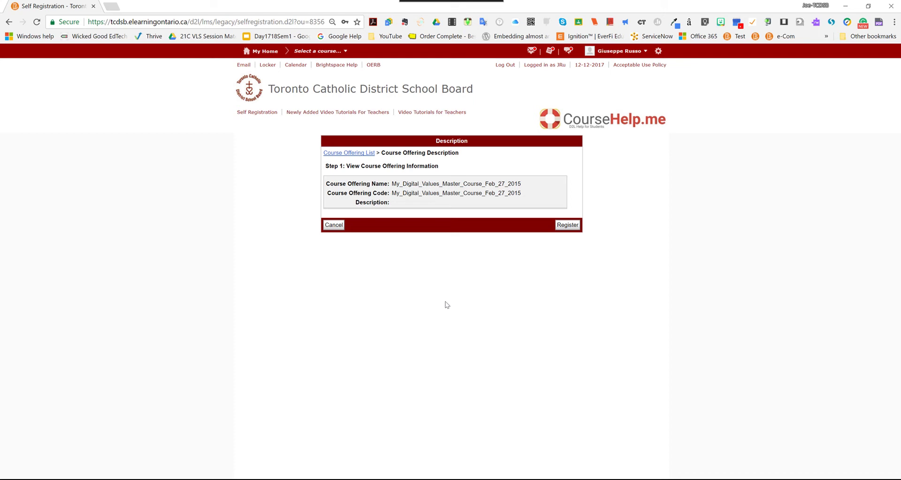
left_click(568, 225)
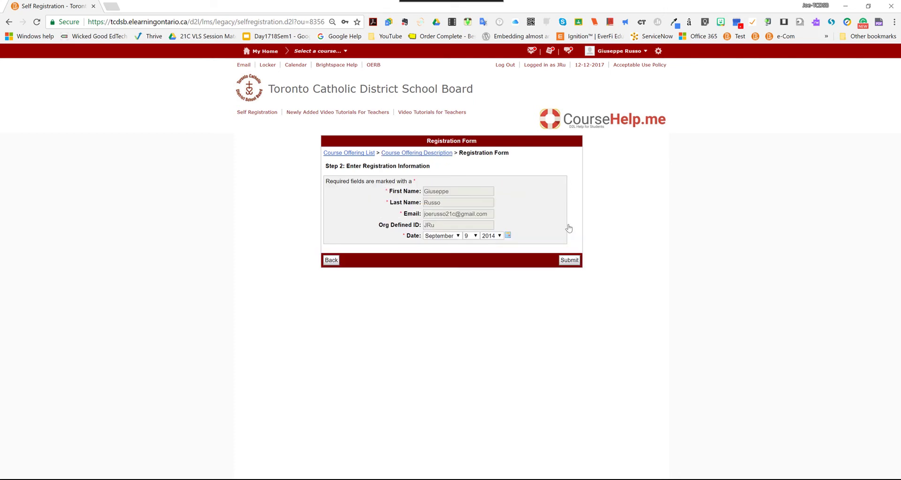
left_click(569, 261)
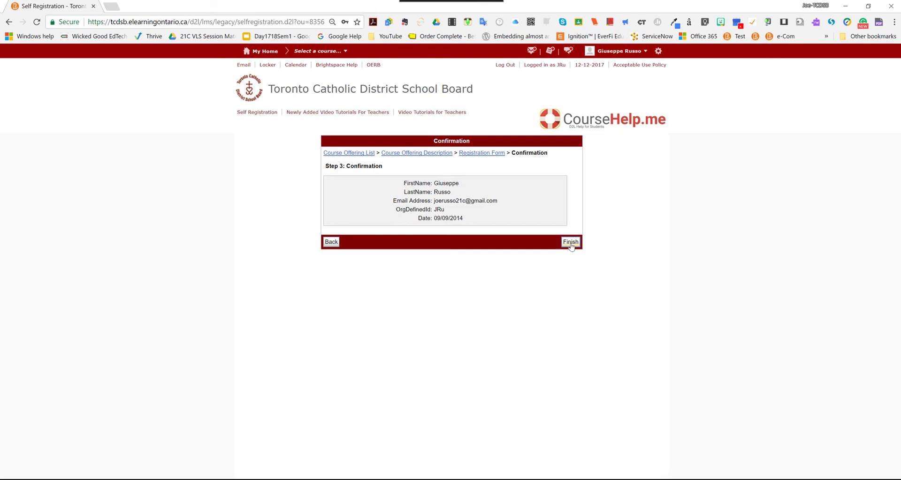
left_click(571, 242)
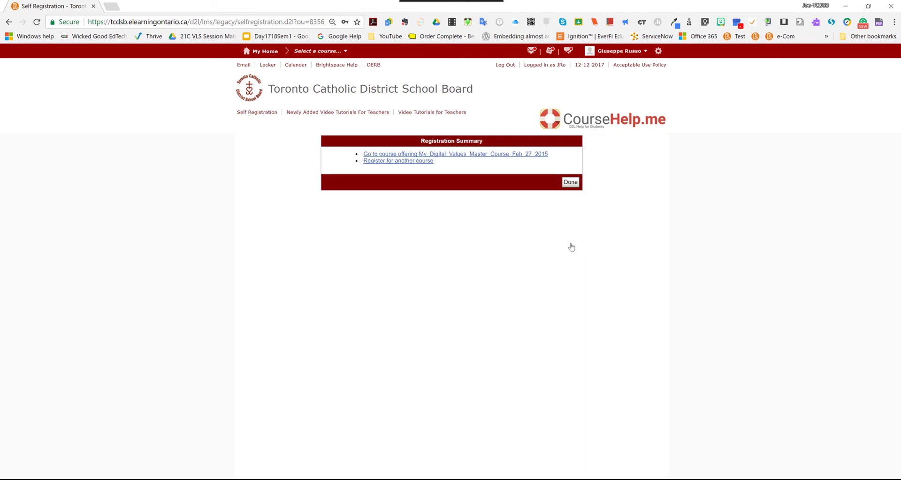
left_click(571, 183)
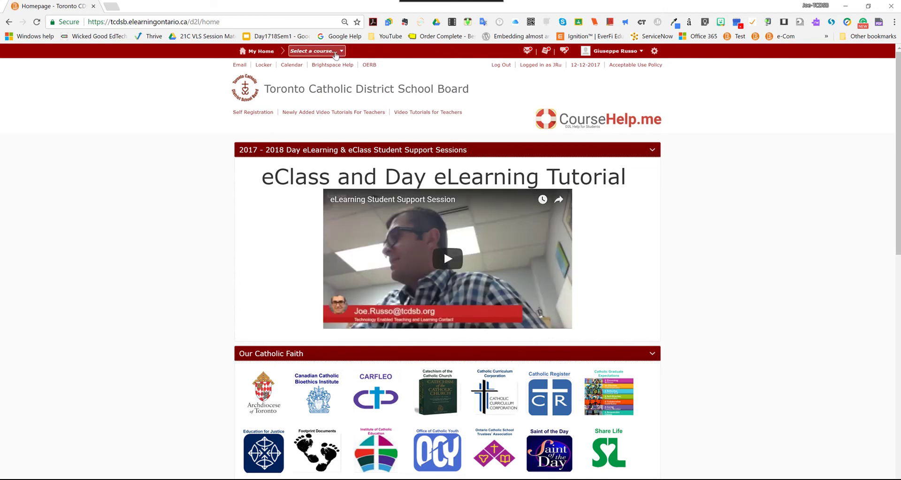
Open the 'Select a course...' dropdown to see the enrolled courses list.
left_click(341, 53)
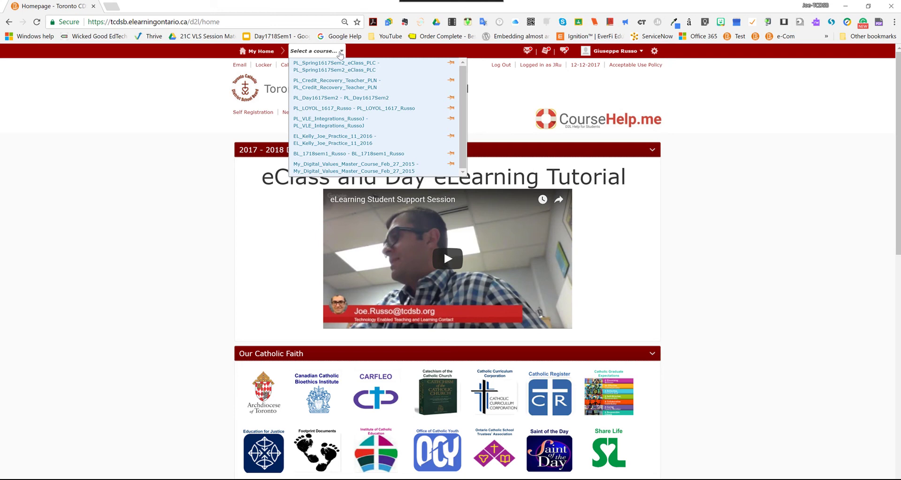
key("ctrl+plus")
key("ctrl+plus")
key("ctrl+plus")
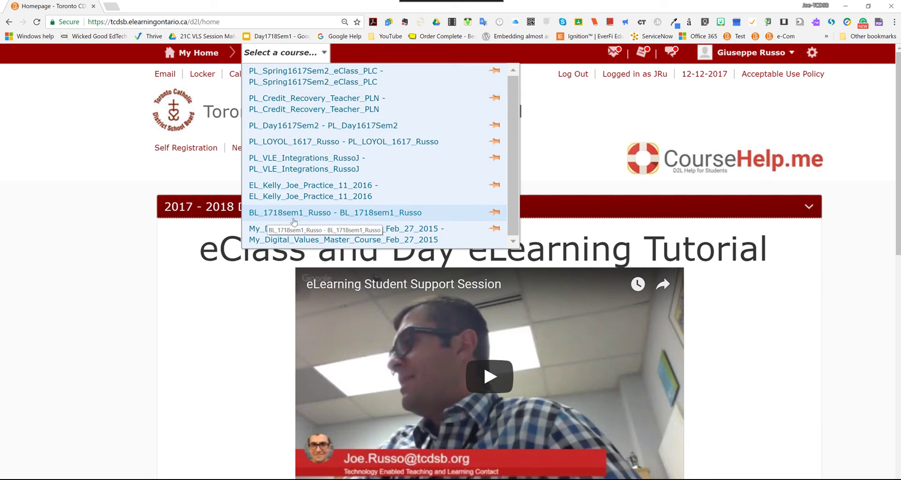
key("ctrl+minus")
key("ctrl+minus")
key("ctrl+minus")
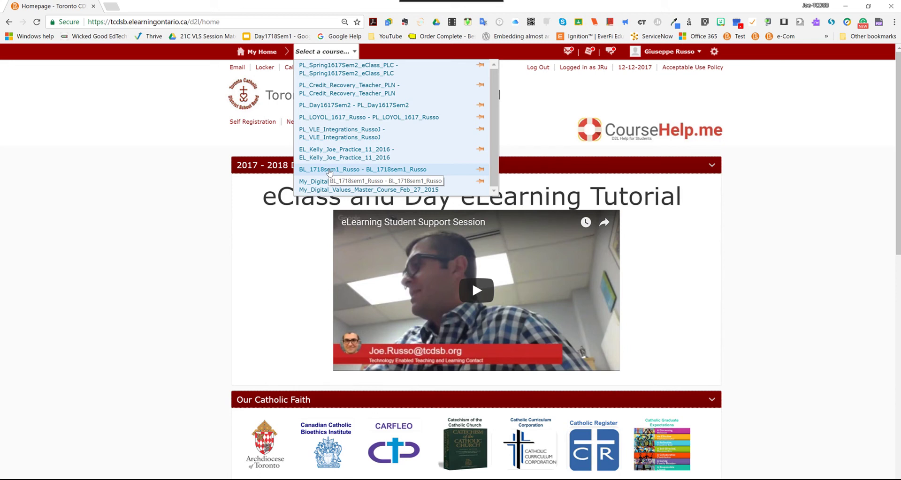
Open BL_1718sem1_Russo from the course selector and view its Classlist.
left_click(330, 170)
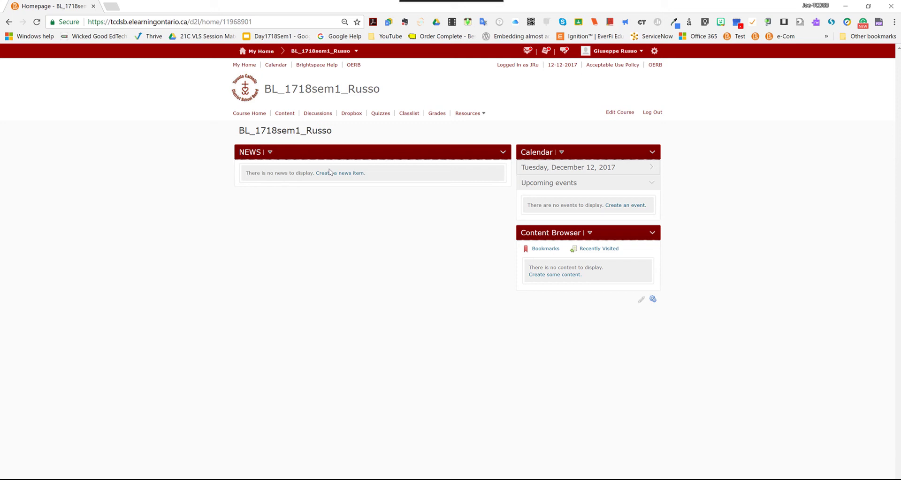
left_click(410, 114)
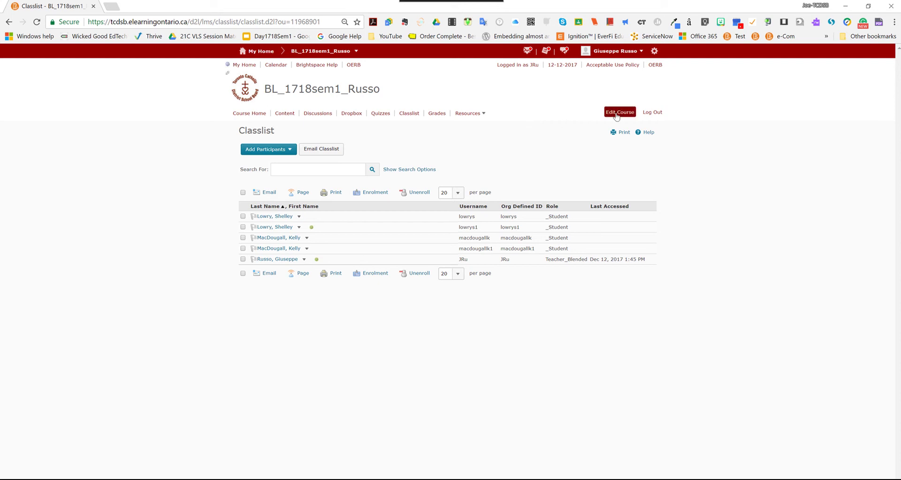
Open Edit Course to reach Course Administration for BL_1718sem1_Russo.
left_click(618, 113)
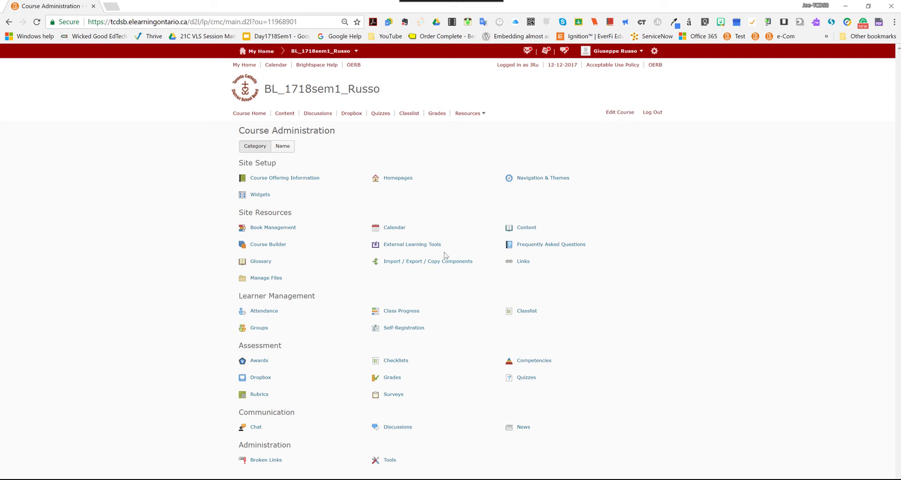
In Import/Export/Copy Components, search for and add My_Digital_Values_Master_Course_Feb_27_2015 as the source offering.
left_click(418, 266)
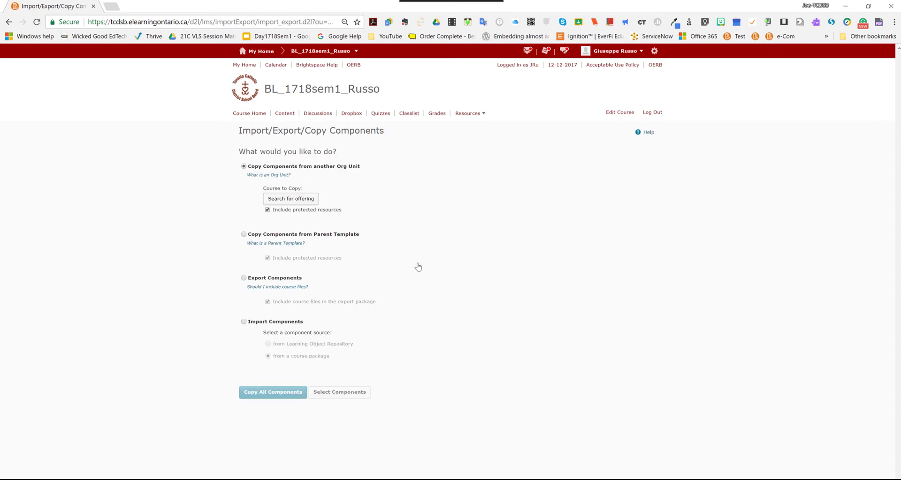
left_click(300, 200)
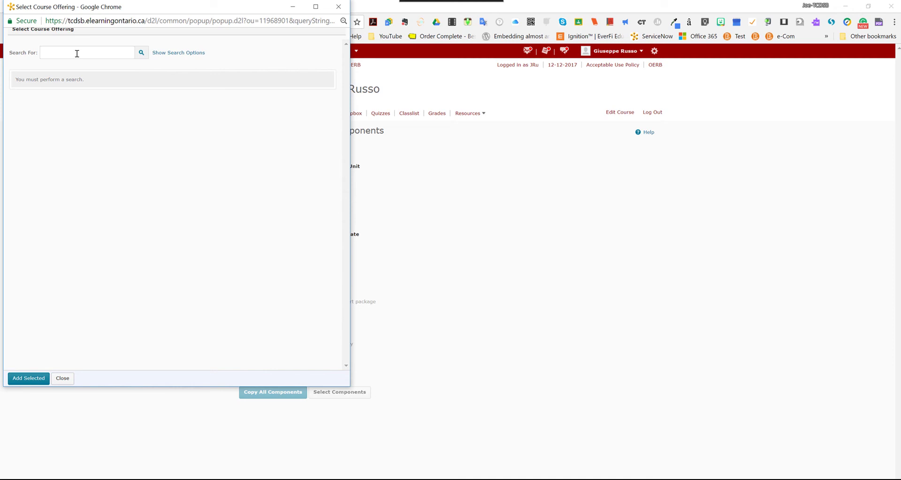
type("Values_Master_Course_Feb_27_2015")
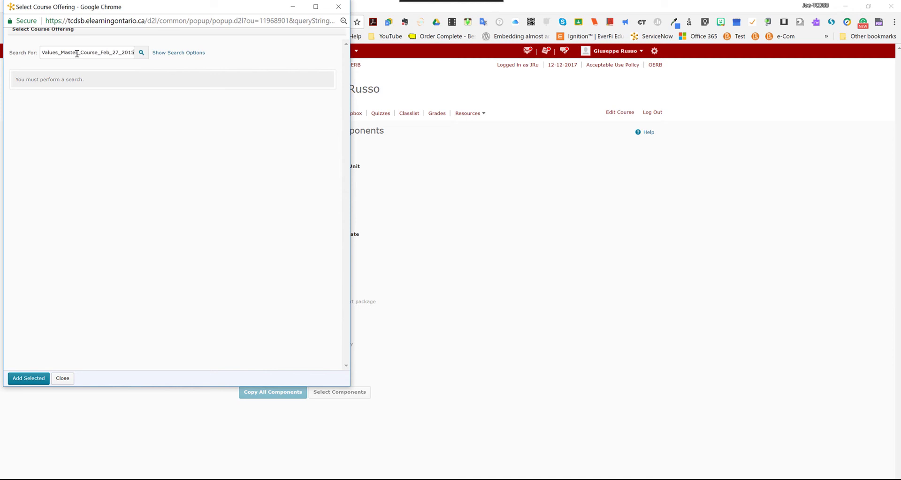
left_click(141, 55)
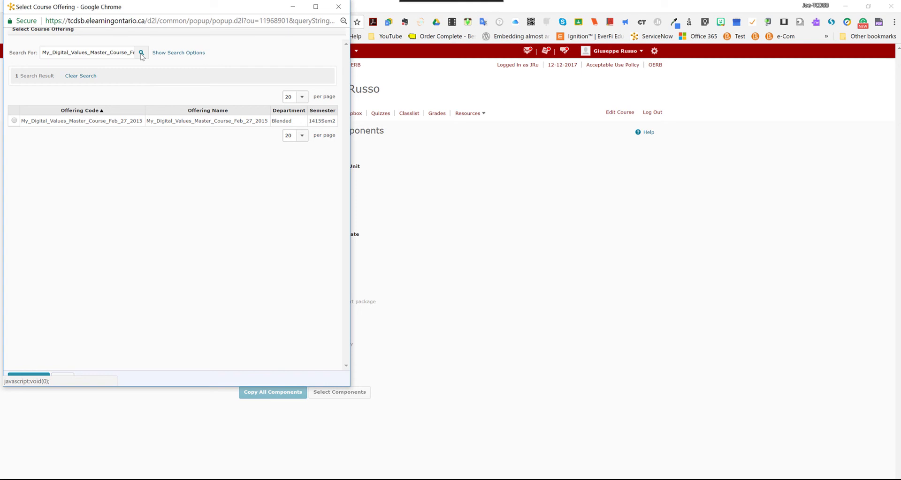
left_click(14, 121)
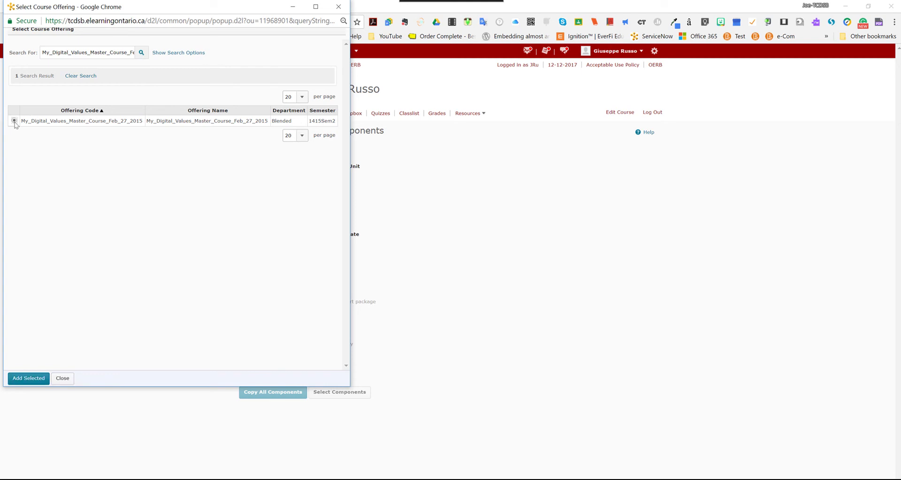
left_click(28, 378)
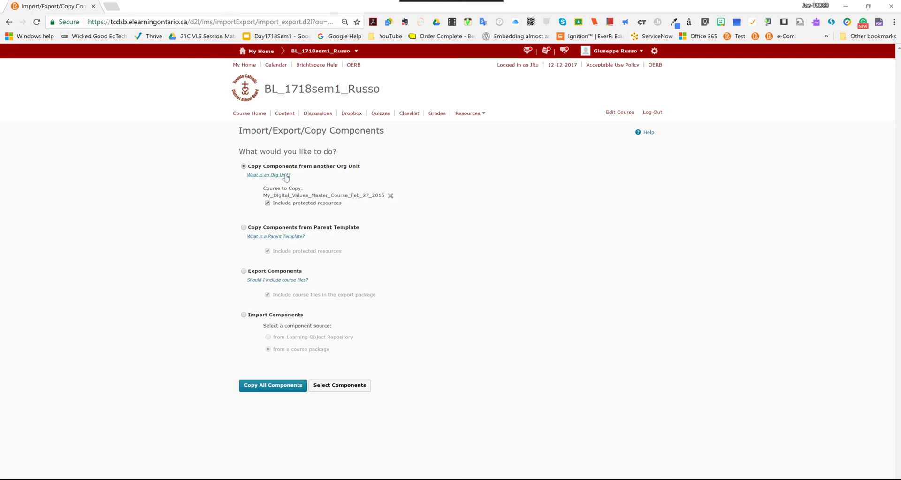
Copy all components from the master course and wait for Copy Completed.
left_click(277, 386)
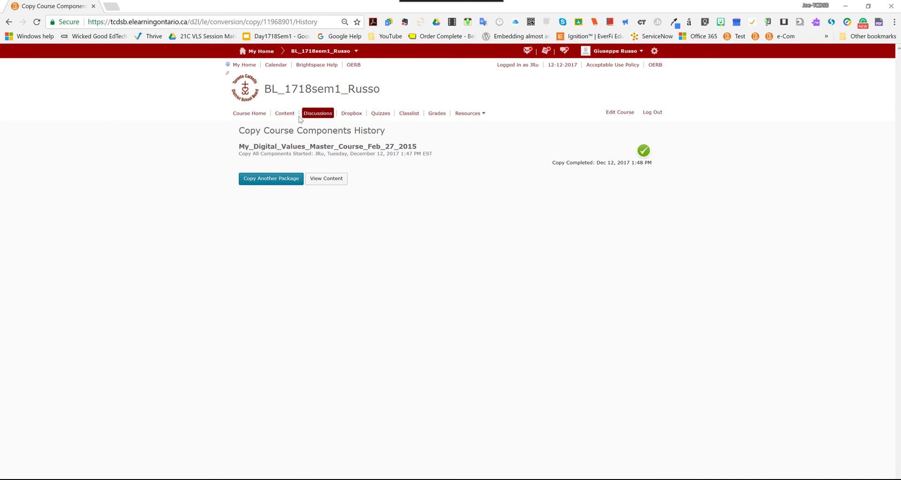
From the course home, open My Catholic Values in the Viral World's Connection to Ignition topic.
left_click(319, 52)
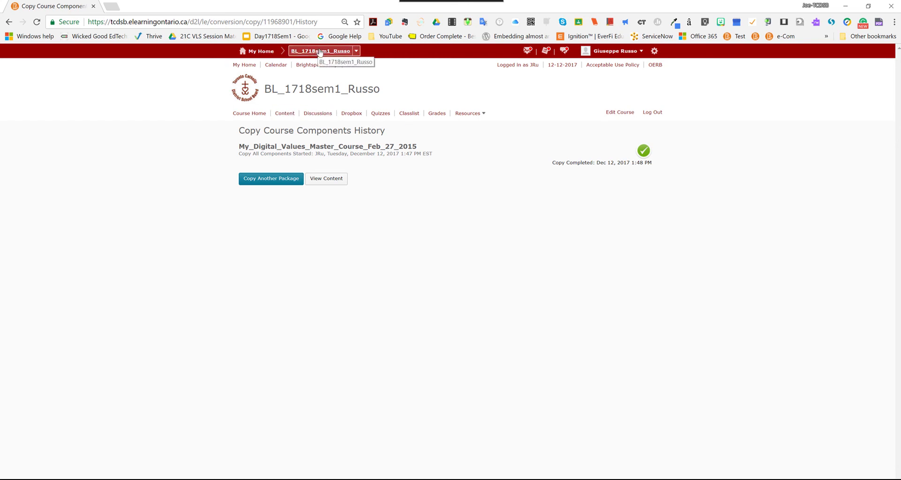
left_click(320, 52)
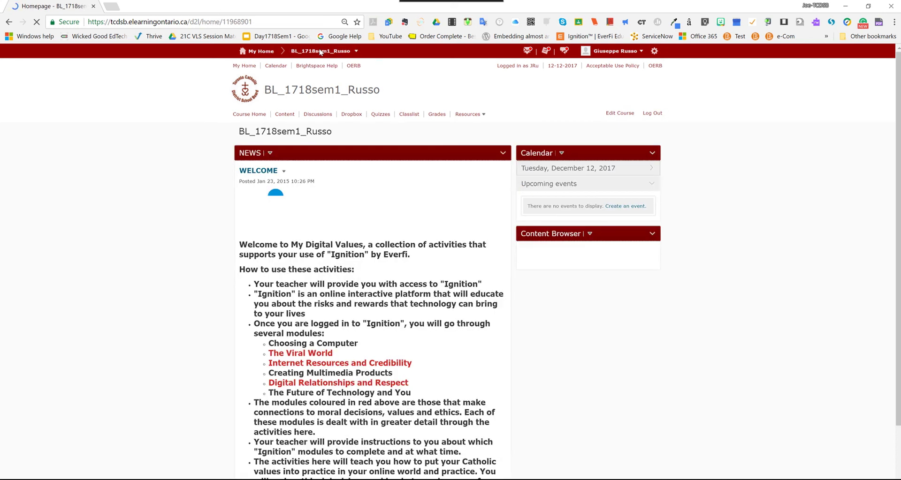
scroll(81, 351, "down", 1)
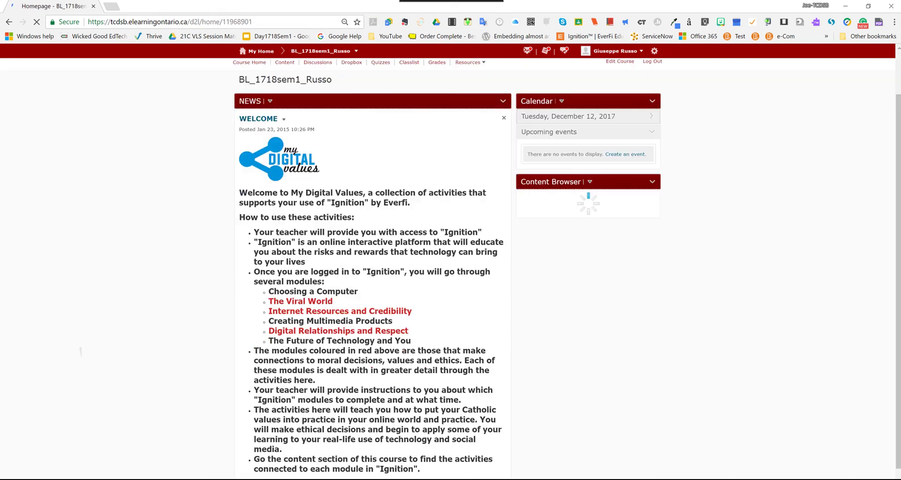
scroll(80, 351, "down", 1)
scroll(81, 351, "up", 1)
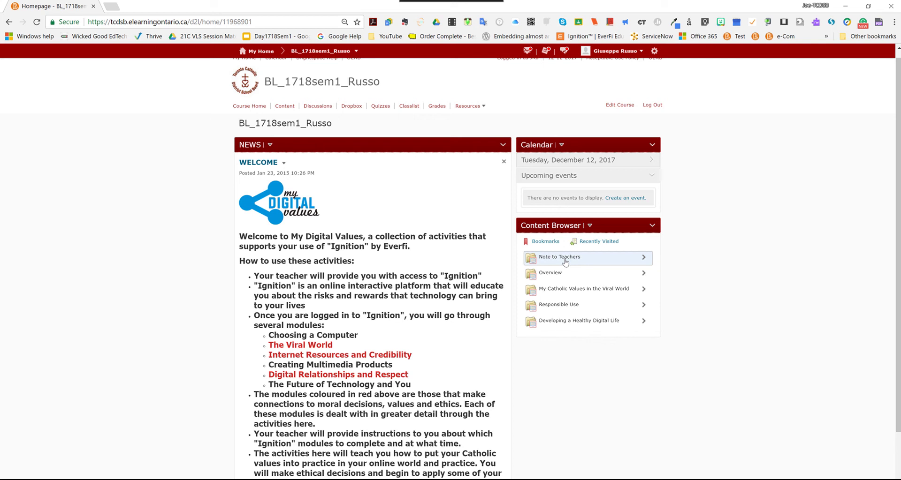
left_click(562, 289)
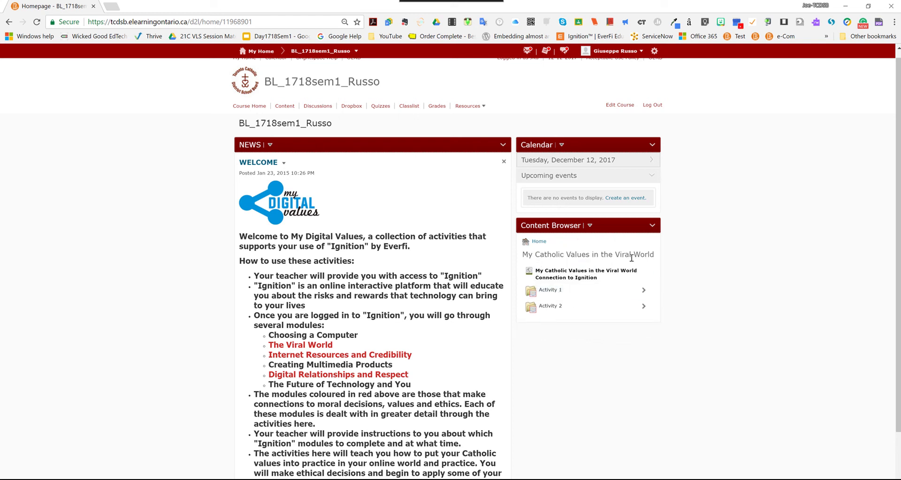
left_click(564, 281)
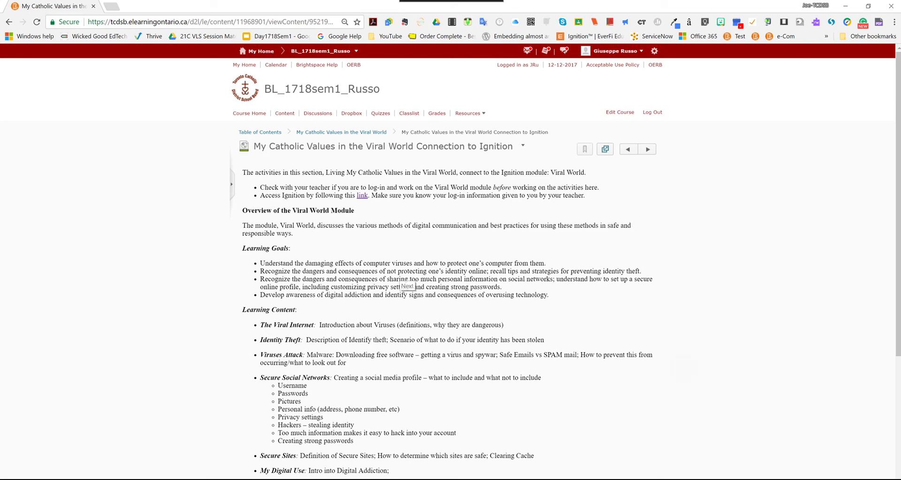
Advance to the Activity 1 module and review the copied Viral World page's Connect and Think-Pair-Share content.
scroll(498, 420, "down", 3)
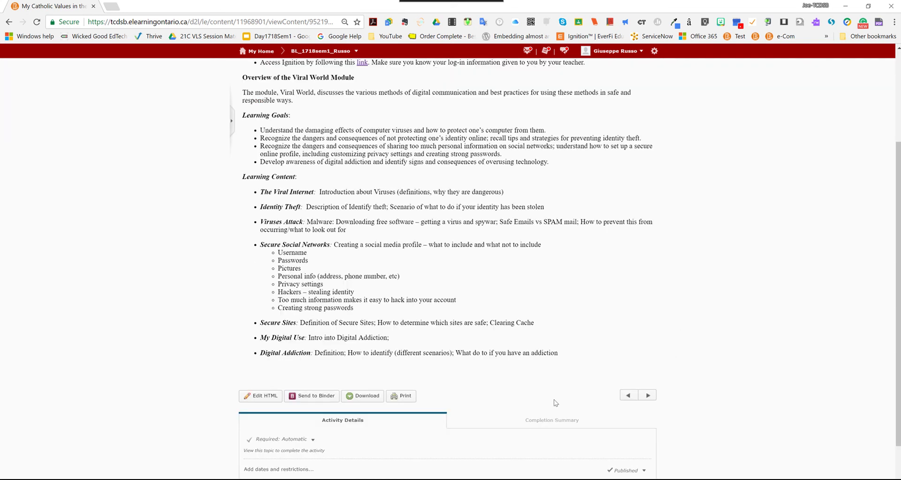
scroll(543, 338, "up", 3)
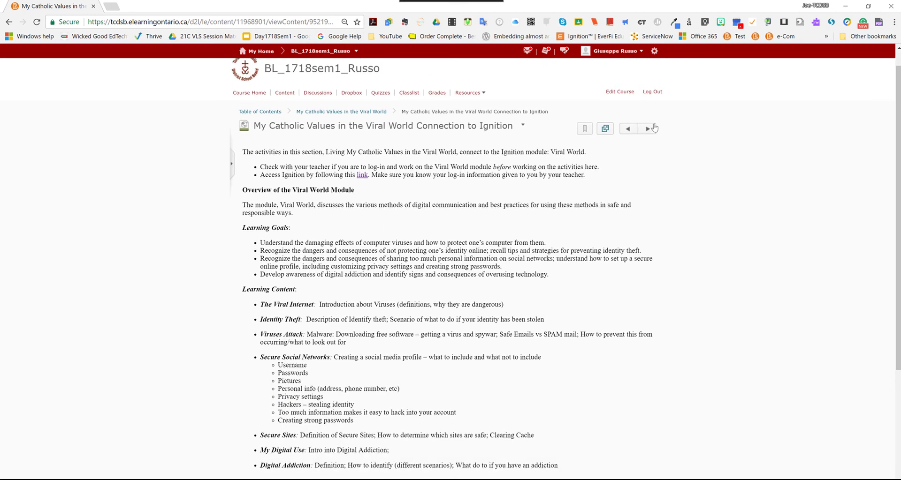
left_click(652, 130)
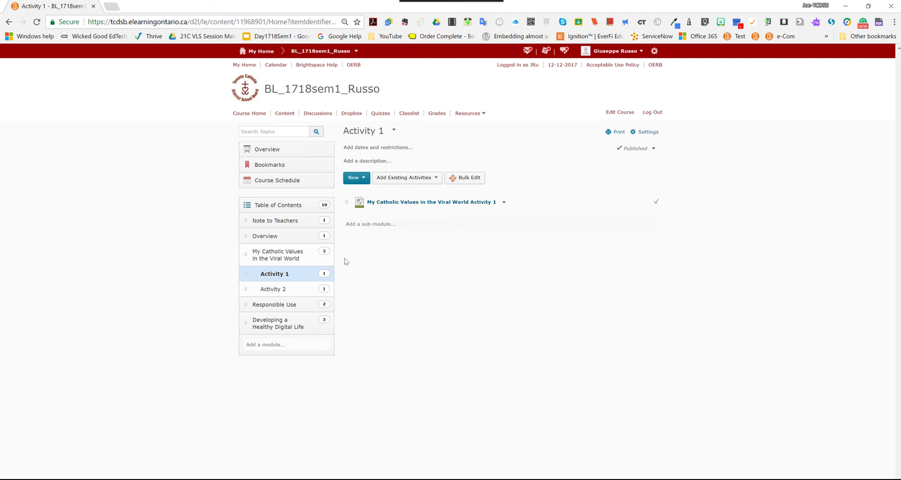
left_click(412, 202)
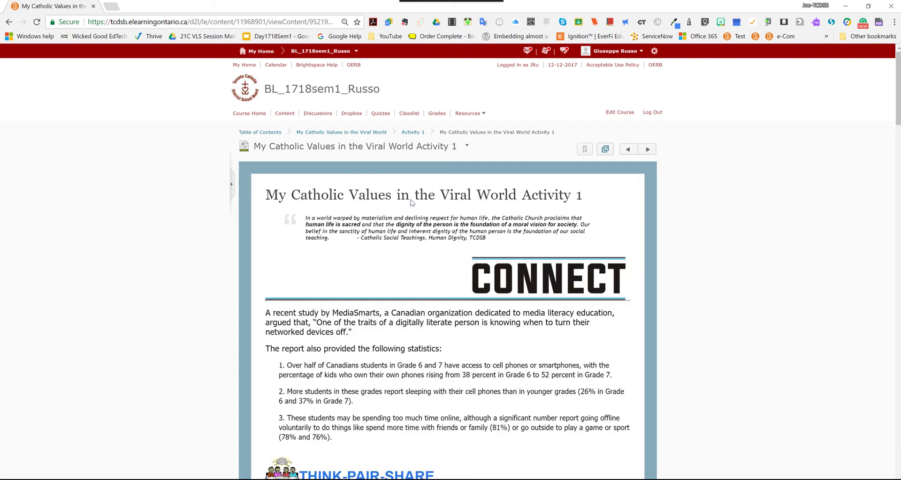
scroll(410, 201, "down", 2)
scroll(447, 268, "down", 2)
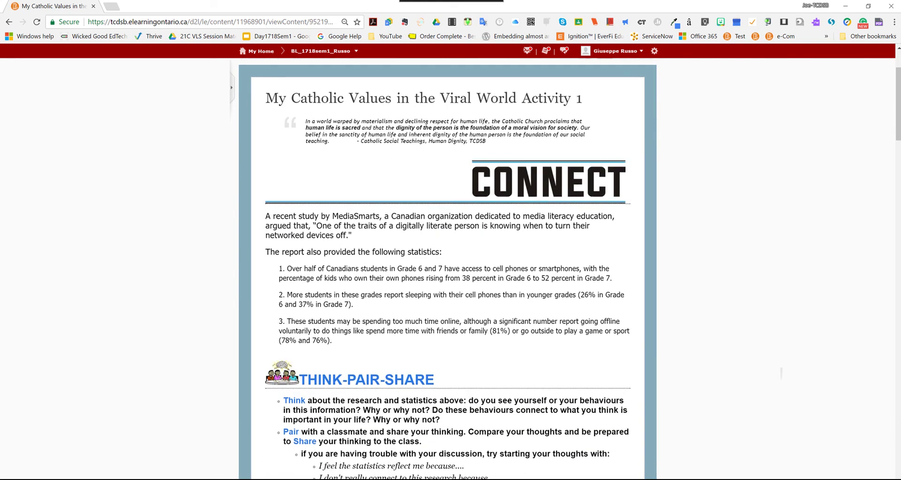
scroll(448, 268, "down", 2)
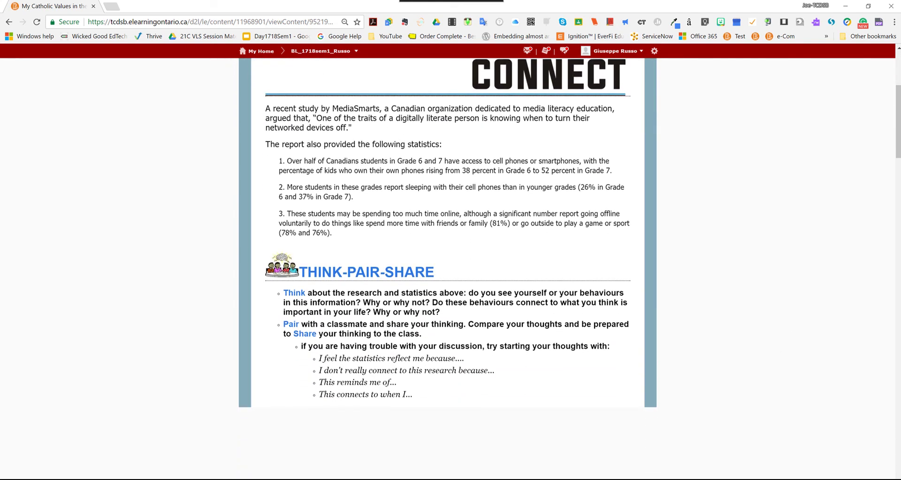
scroll(448, 267, "down", 3)
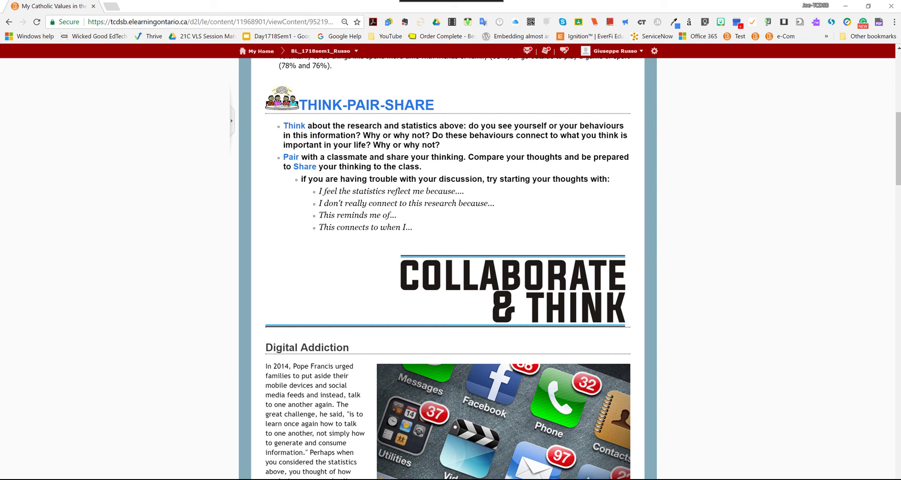
scroll(448, 267, "up", 8)
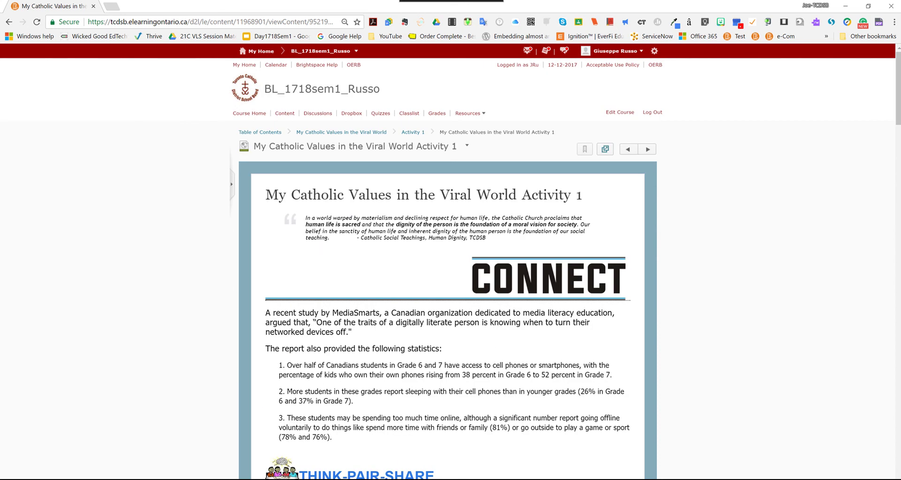